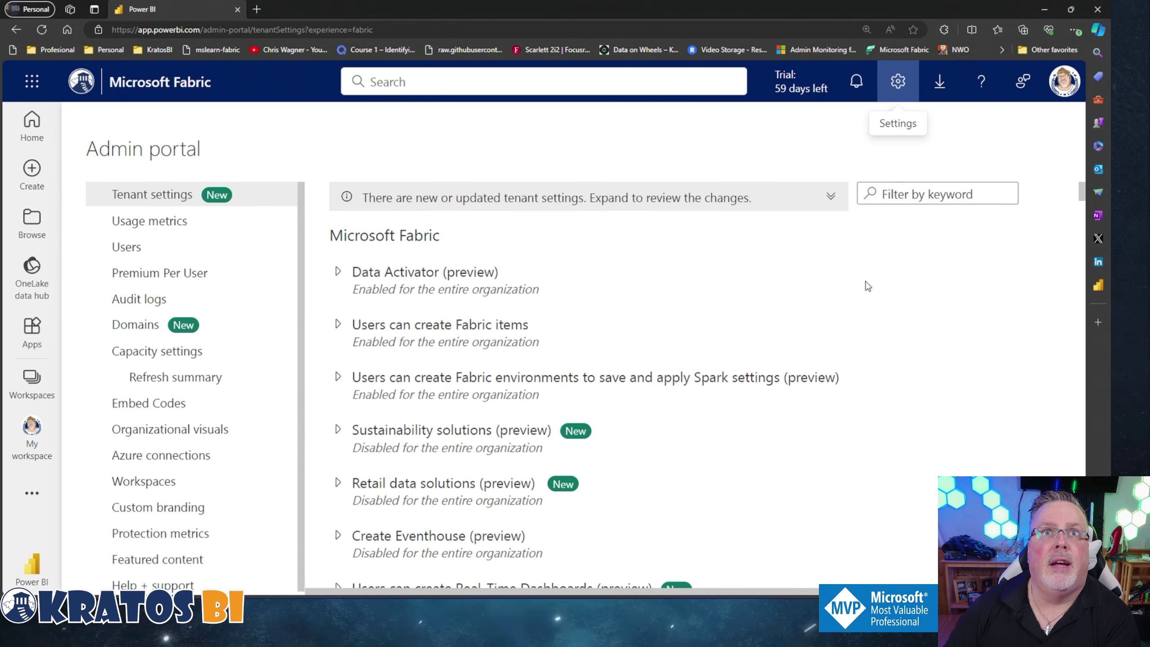
pyautogui.scroll(-1, 866, 286)
pyautogui.scroll(-2, 853, 282)
pyautogui.scroll(-3, 853, 282)
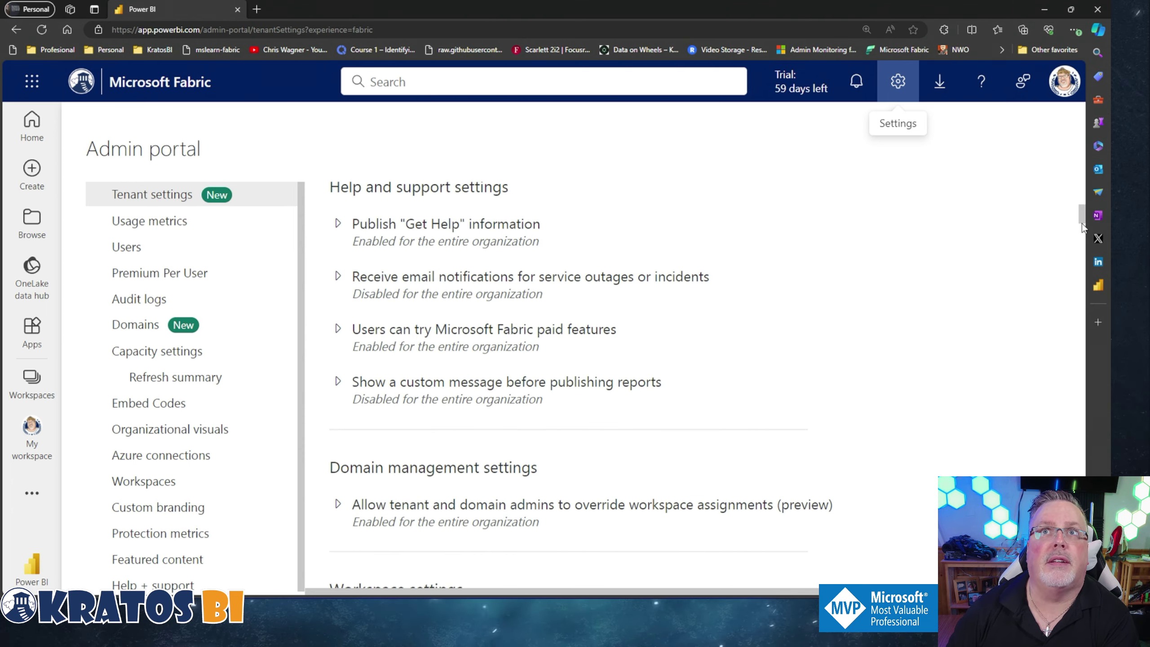
pyautogui.moveTo(1083, 225)
pyautogui.mouseDown()
pyautogui.moveTo(1053, 423)
pyautogui.moveTo(1055, 414)
pyautogui.mouseUp()
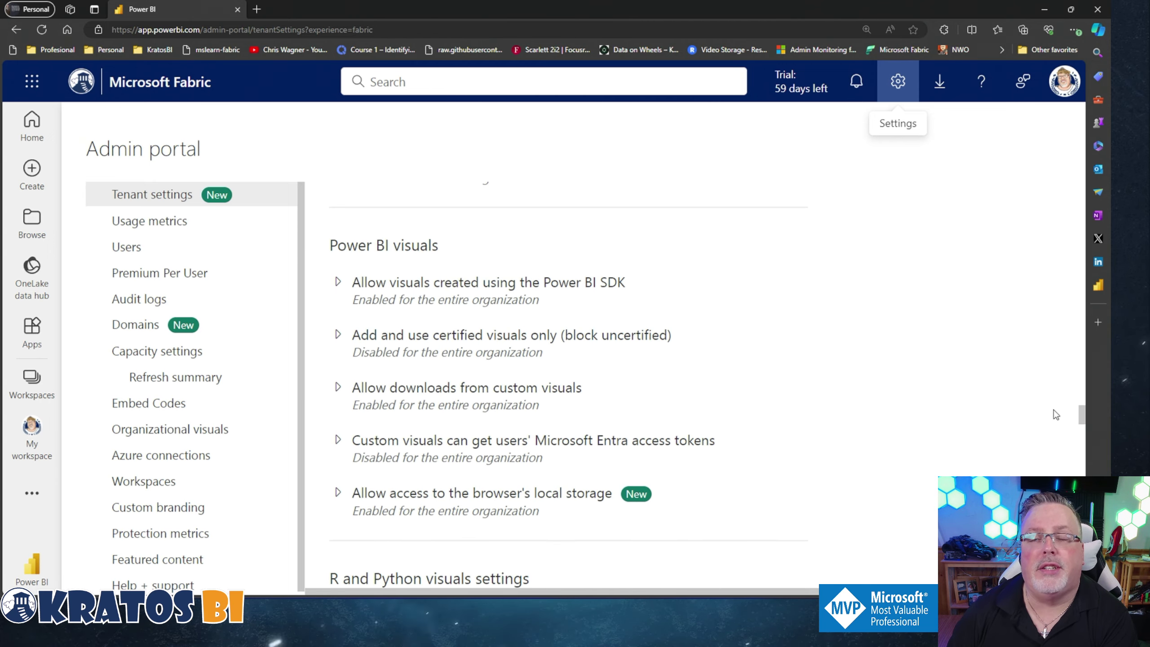